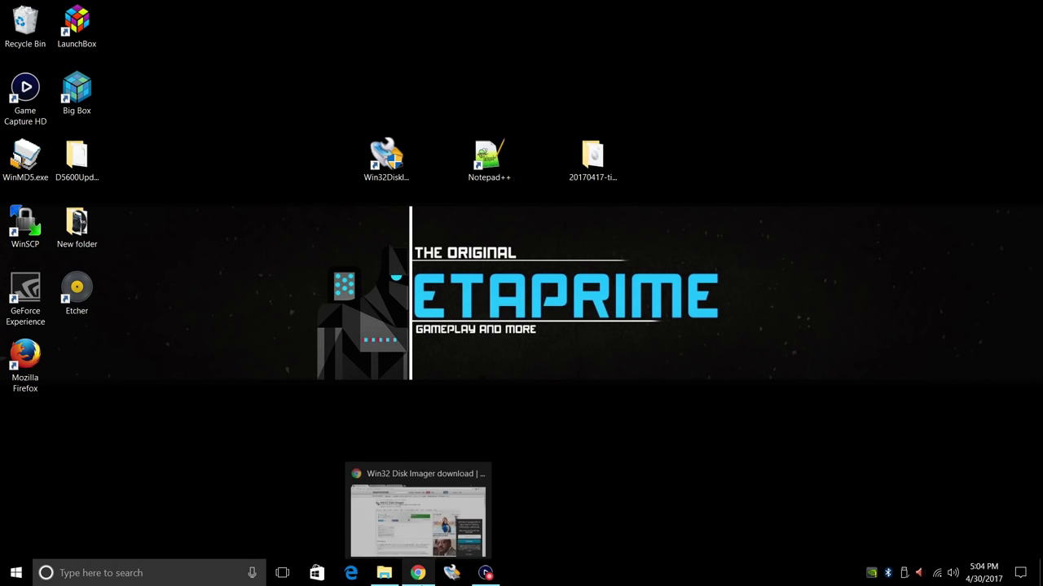
# - Switch to Chrome and review the open Win32 Disk Imager, Notepad++ and ASUS Tinker Board pages
pyautogui.click(418, 573)
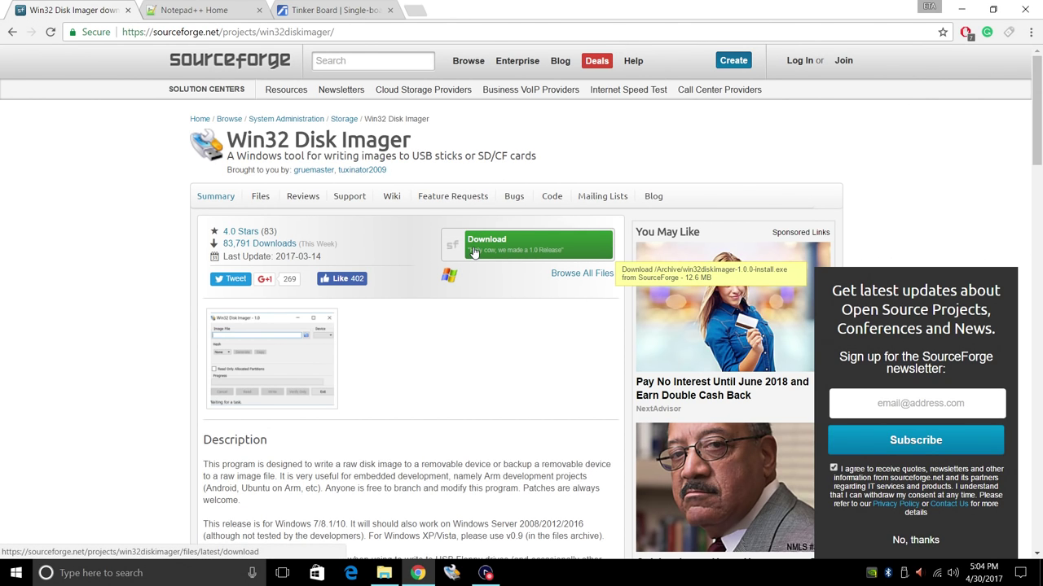
pyautogui.click(220, 15)
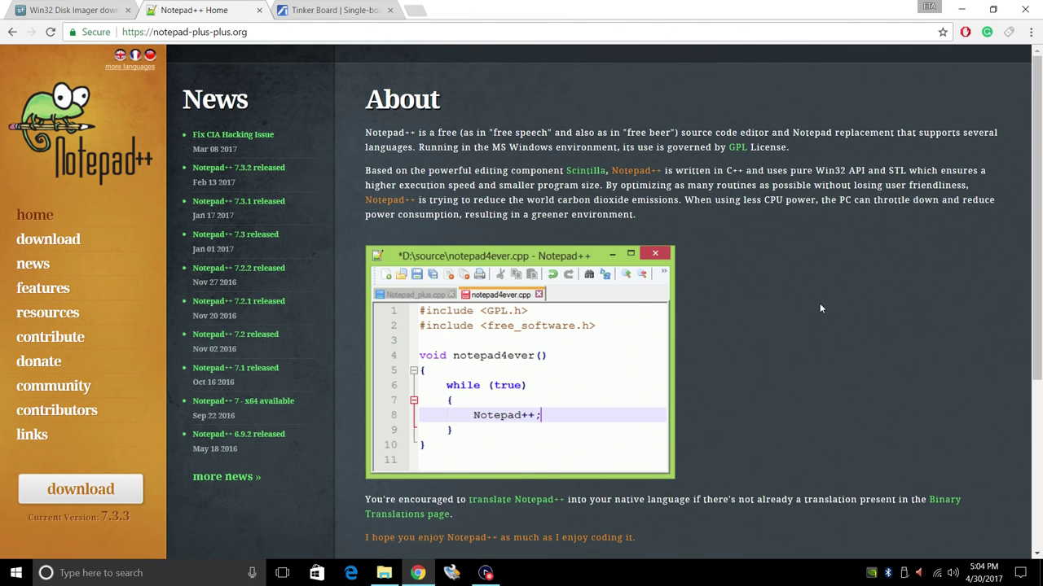
pyautogui.click(337, 11)
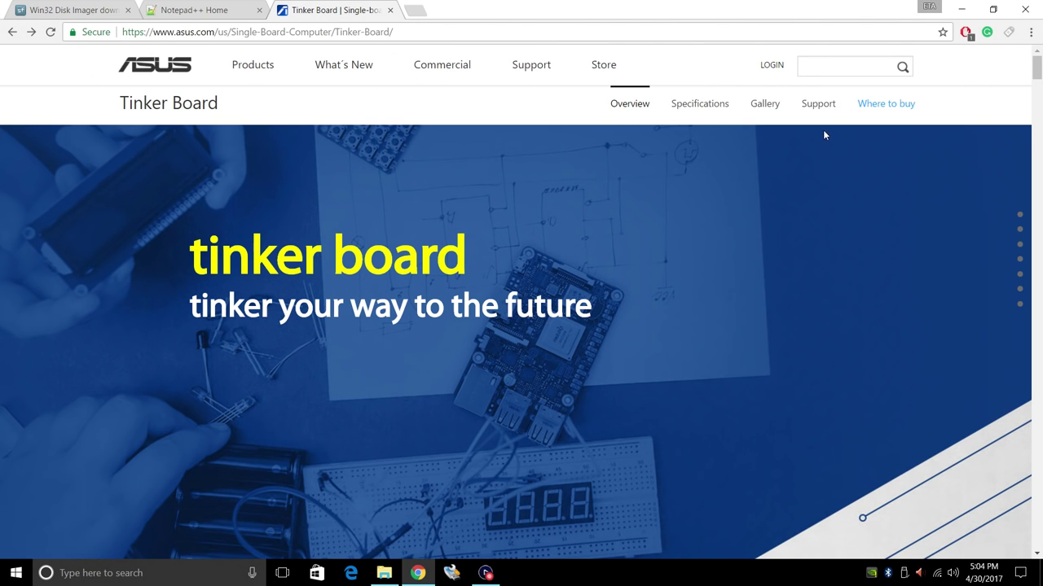
# - Open the Tinker Board's Driver & Tools support page and choose Others as the operating system
pyautogui.click(816, 107)
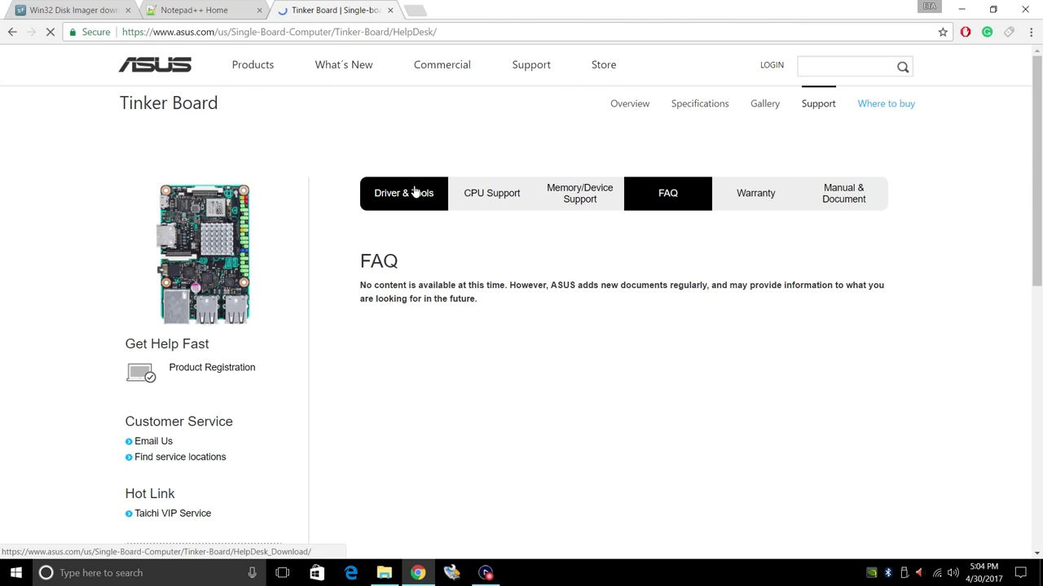
pyautogui.click(414, 192)
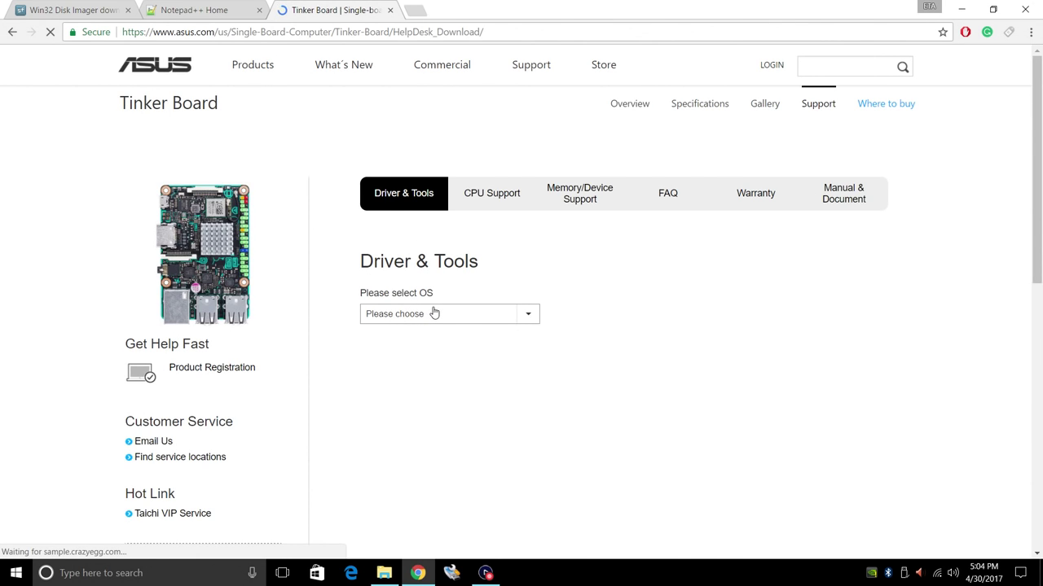
pyautogui.click(435, 314)
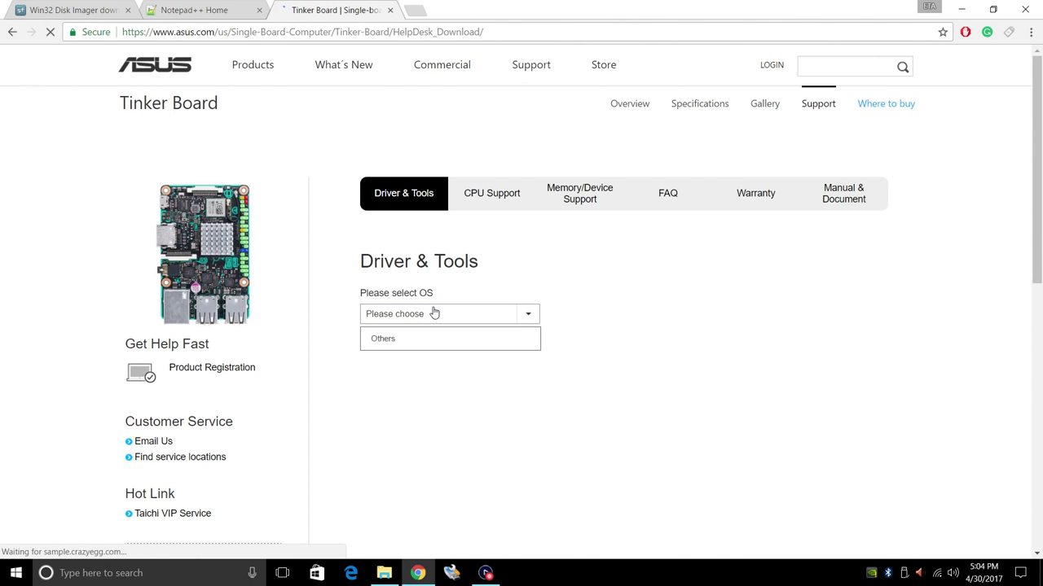
pyautogui.click(391, 339)
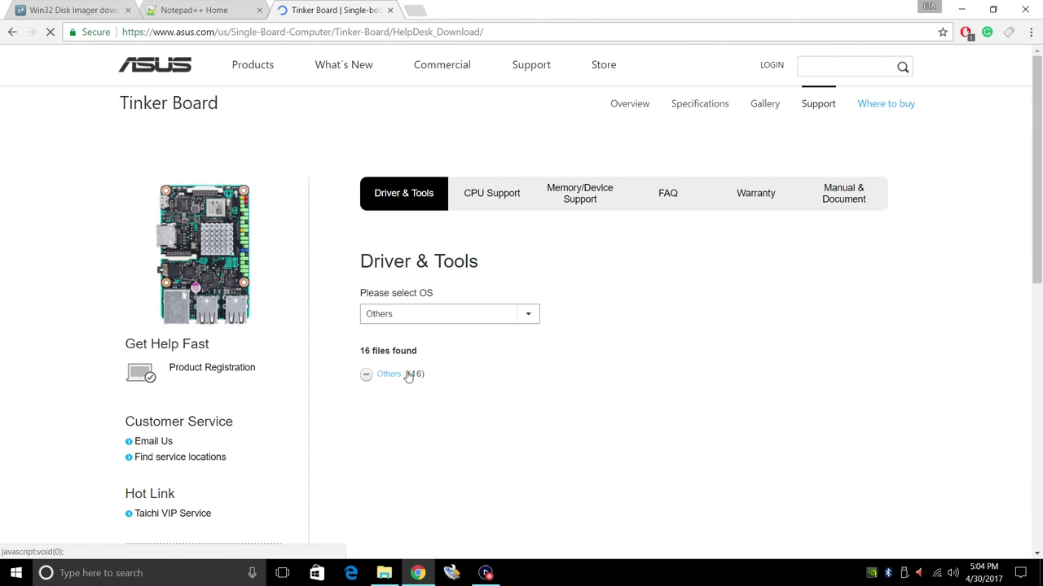
# - Download the TinkerOS_Debian V1.8 beta image from the Others file list and minimize the browser
pyautogui.click(393, 377)
pyautogui.scroll(-5, 517, 398)
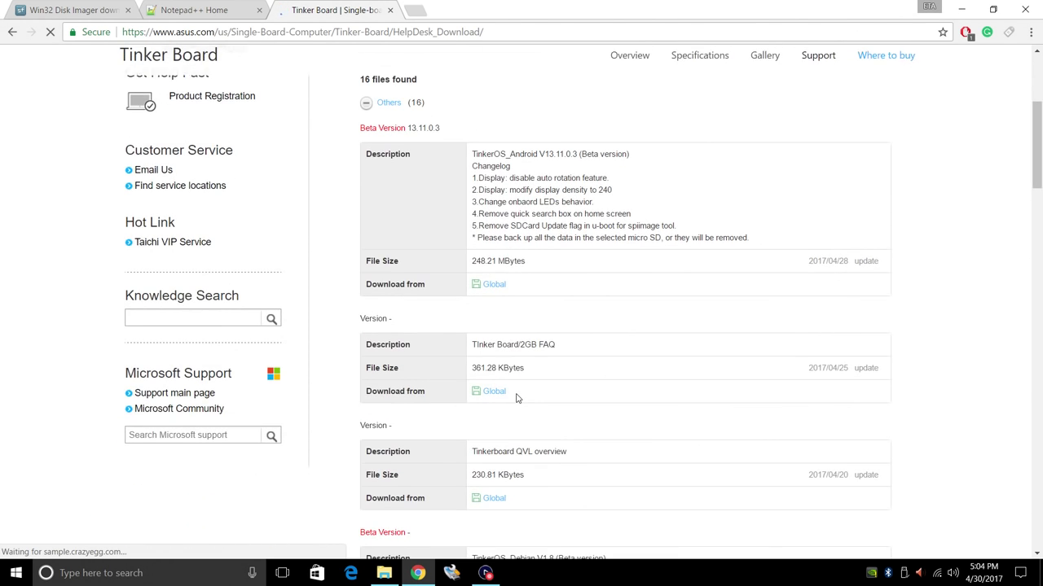
pyautogui.scroll(-5, 517, 398)
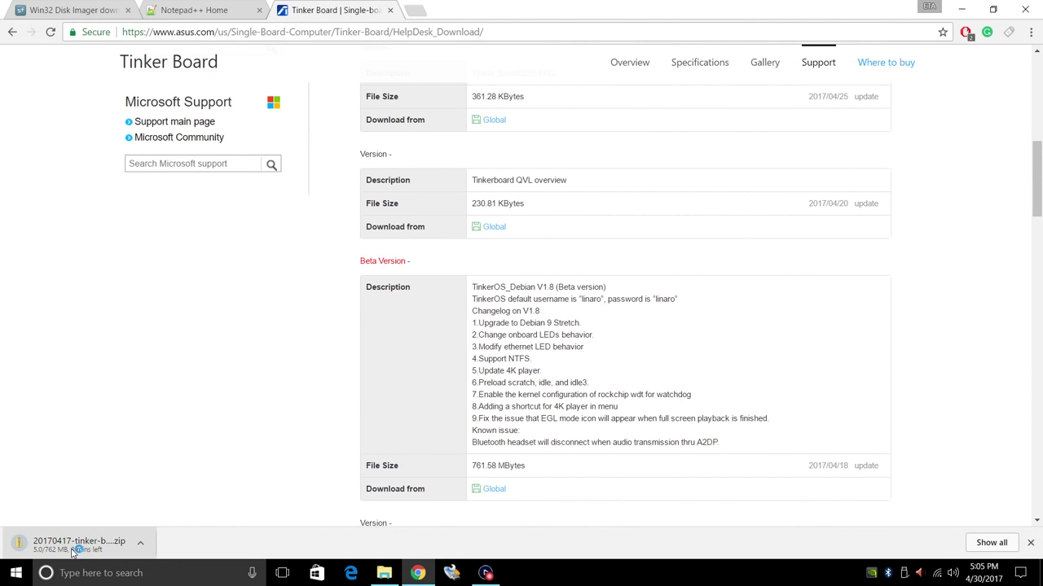
pyautogui.click(959, 9)
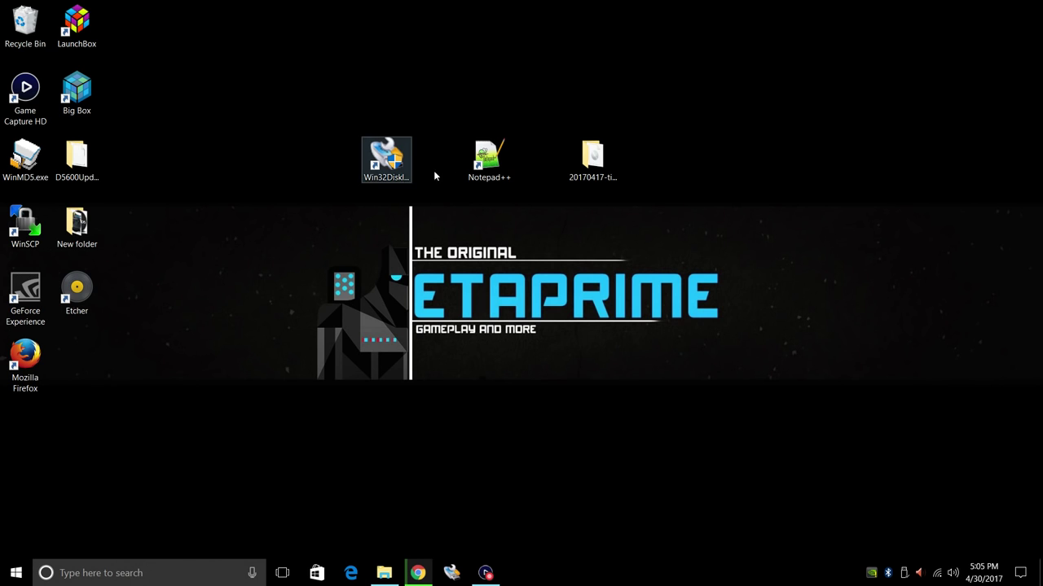
# - Check the contents of the extracted 20170417-tinker-board image folder on the desktop and of the 16SD (F:) card
pyautogui.doubleClick(592, 167)
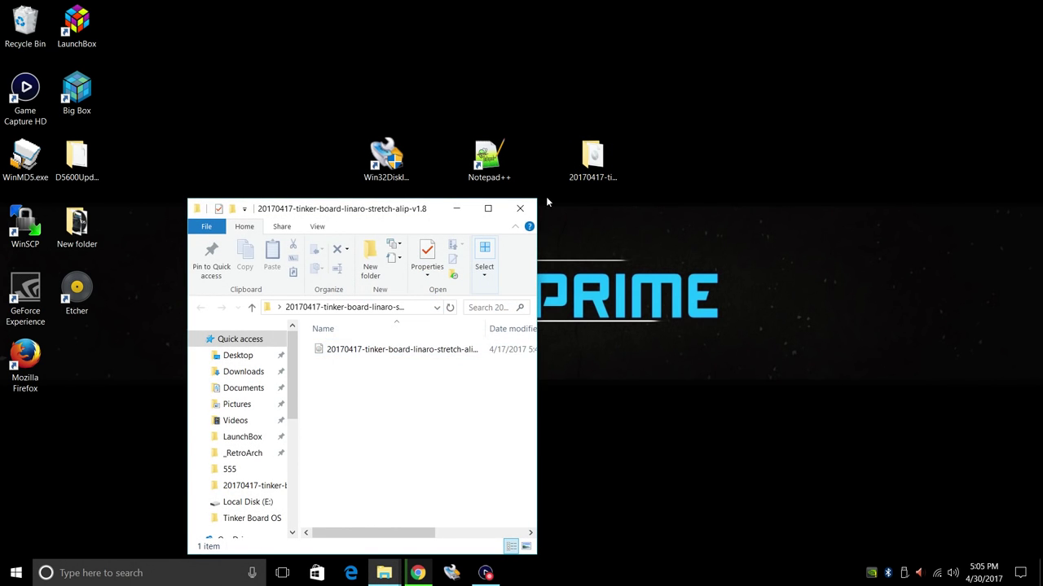
pyautogui.click(519, 208)
pyautogui.click(383, 572)
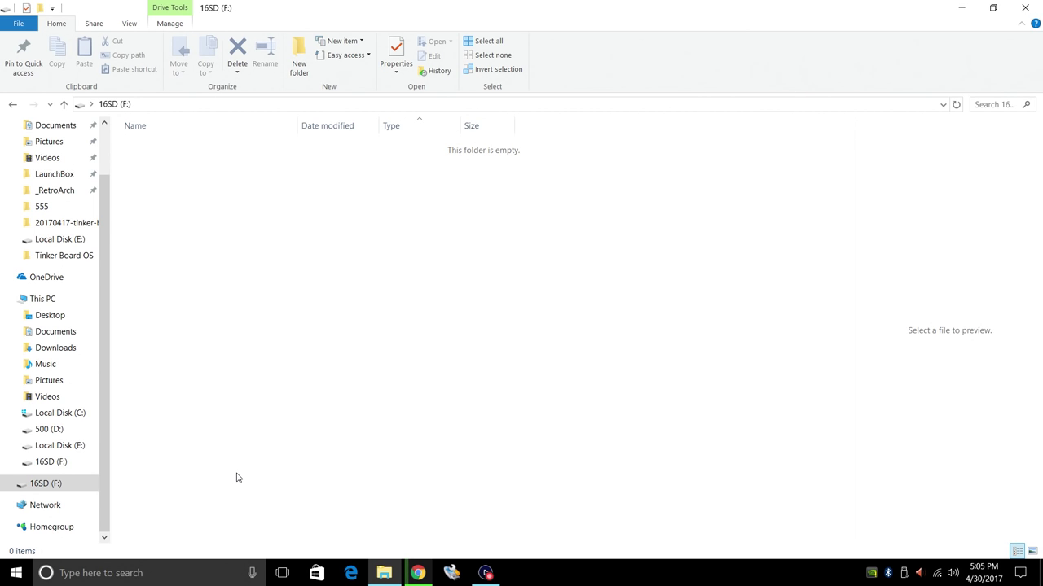
pyautogui.click(961, 8)
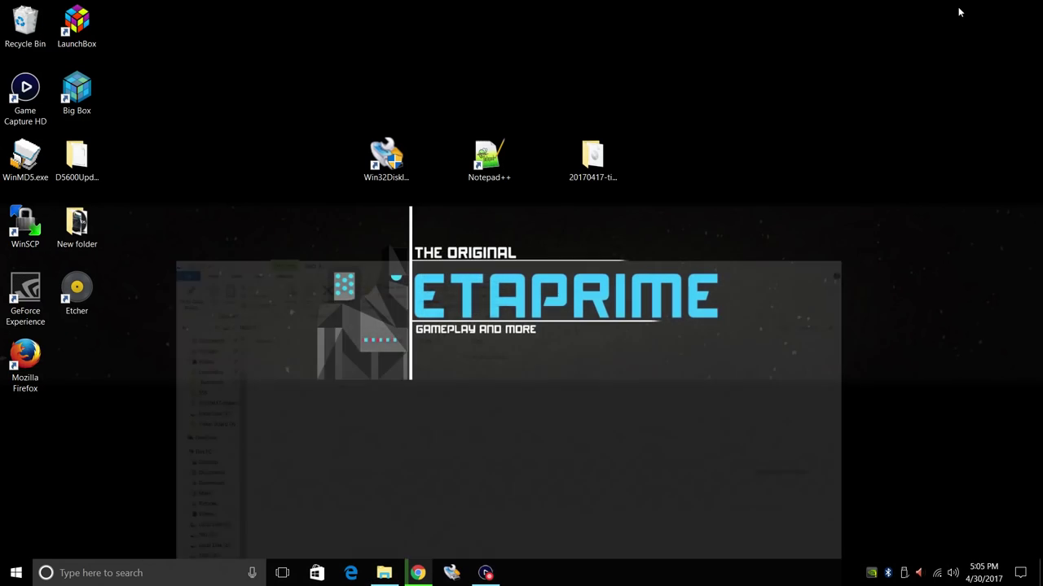
# - Launch Win32 Disk Imager and choose drive F: as the target device
pyautogui.doubleClick(386, 156)
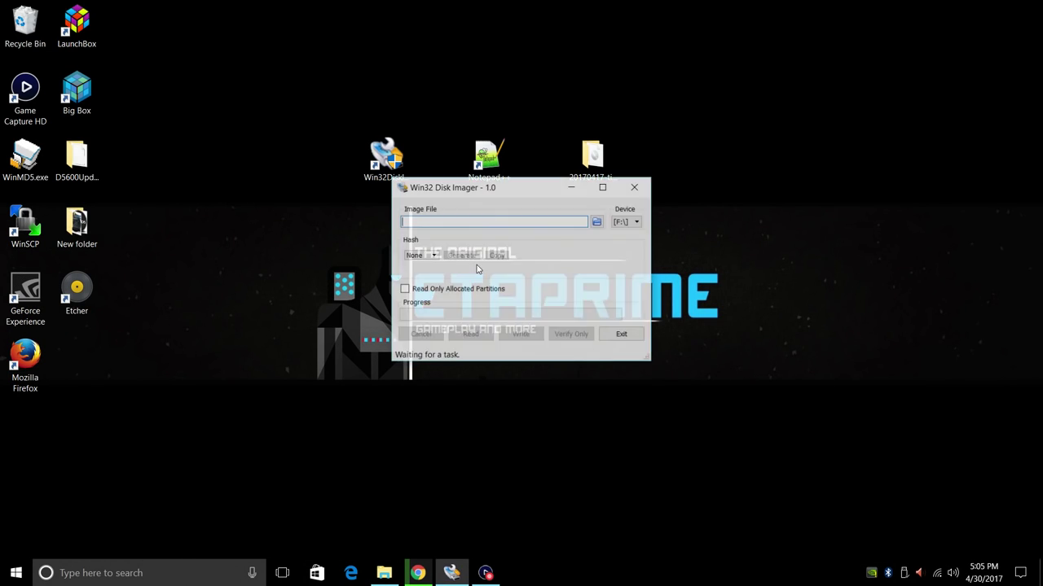
pyautogui.click(636, 220)
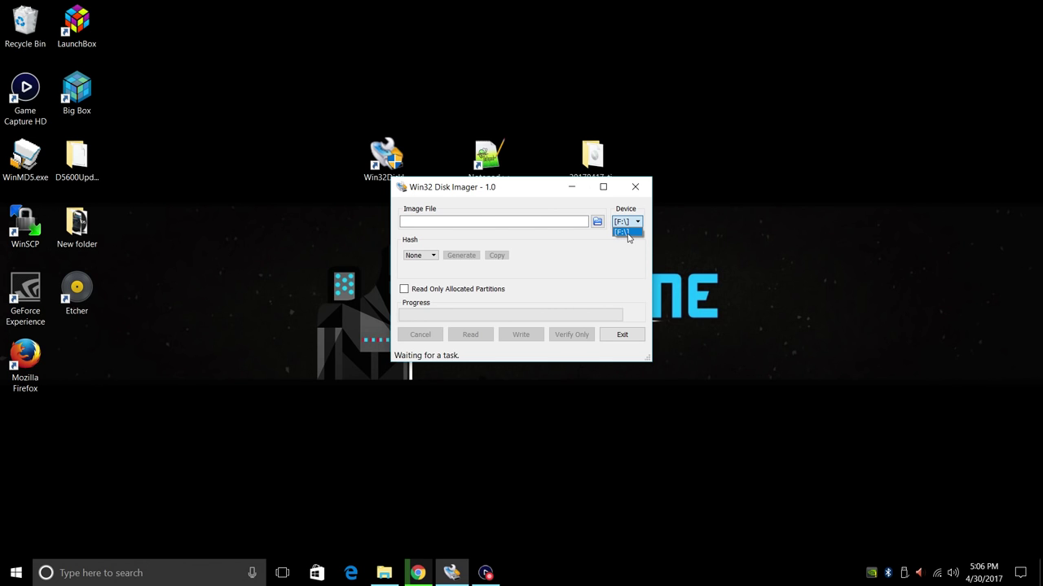
pyautogui.click(624, 233)
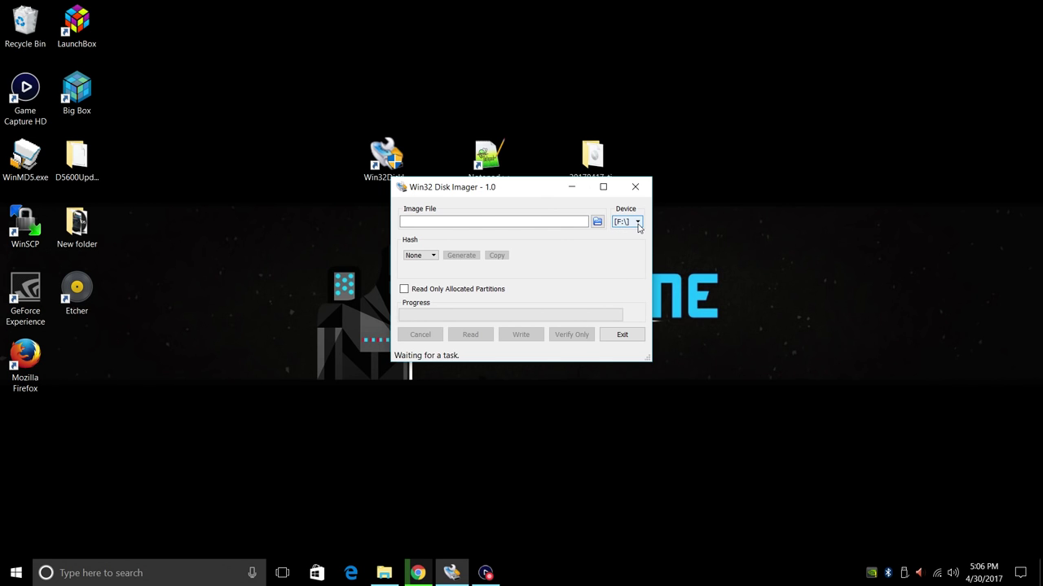
# - Load 20170417-tinker-board-linaro-stretch-alip-v1.8.img from its desktop folder as the image file
pyautogui.click(597, 221)
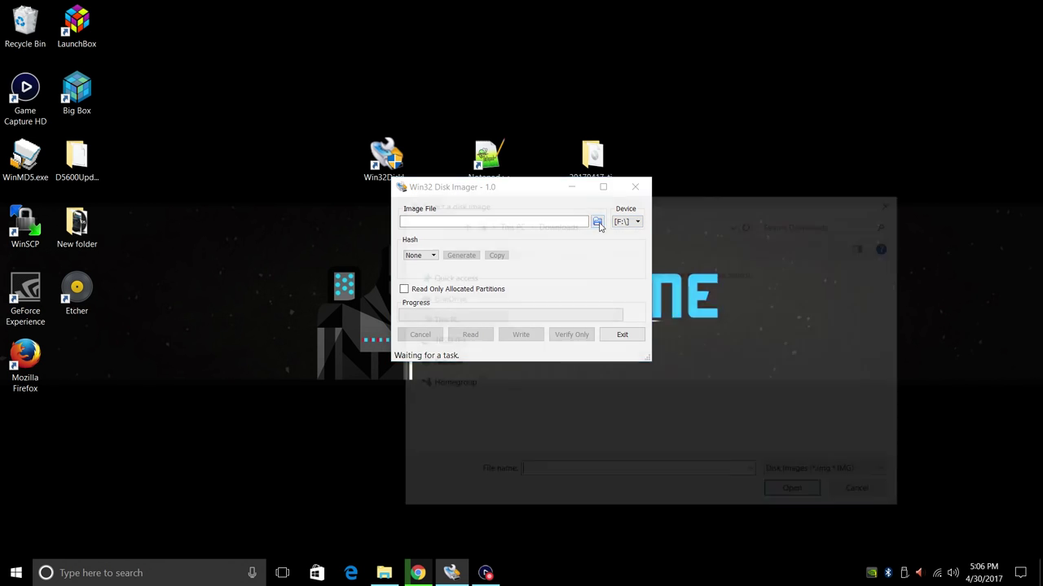
pyautogui.click(447, 286)
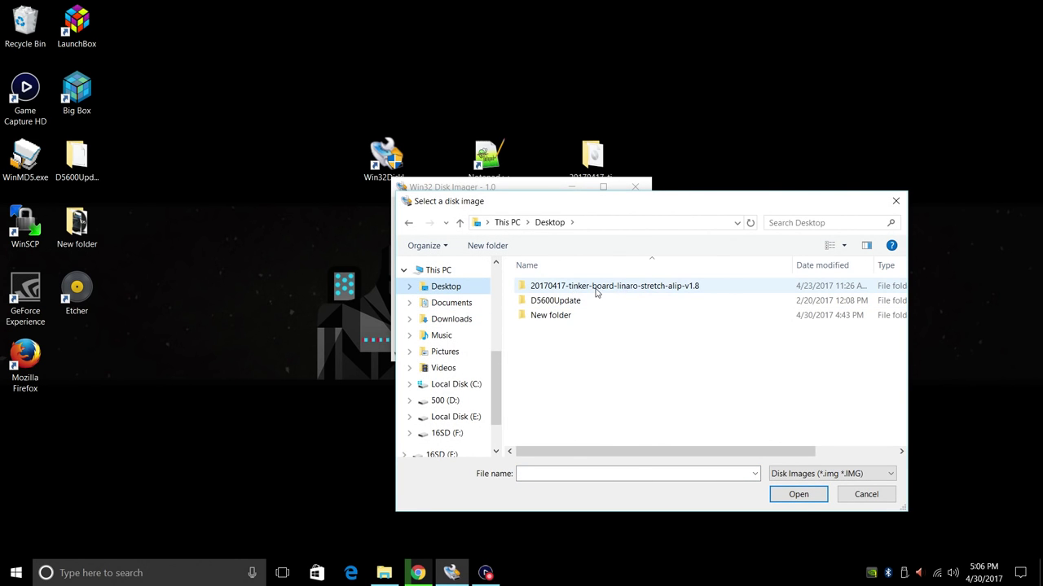
pyautogui.doubleClick(691, 290)
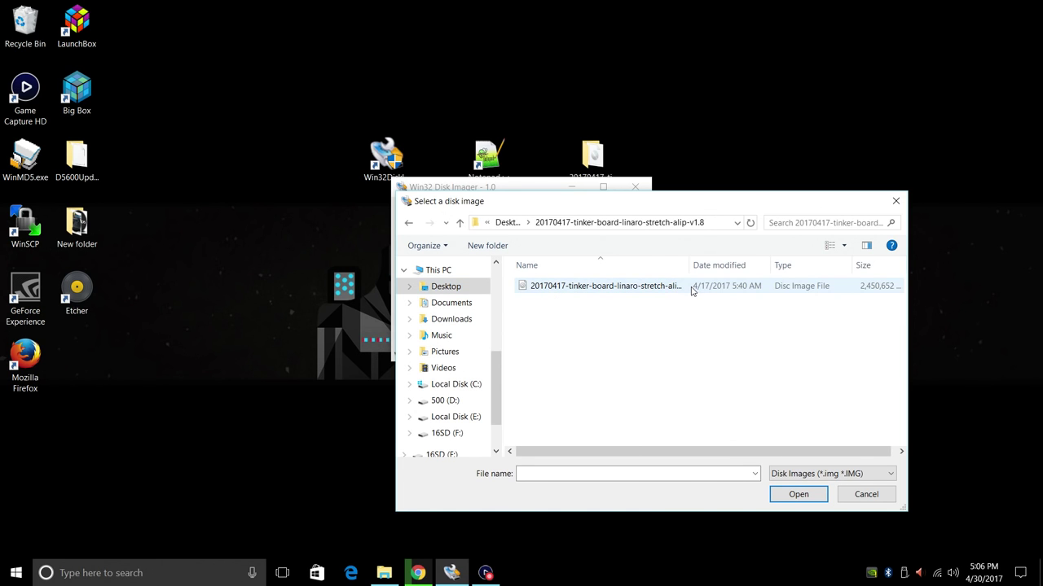
pyautogui.click(593, 292)
pyautogui.doubleClick(592, 292)
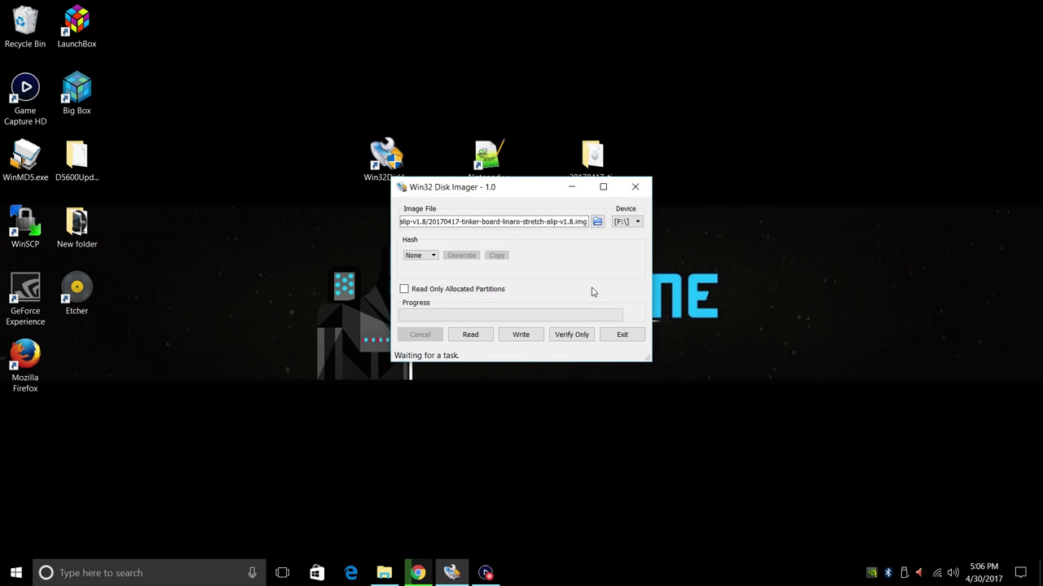
# - Write the loaded image to the F: card, accepting the overwrite and declining to format drive G:
pyautogui.click(513, 337)
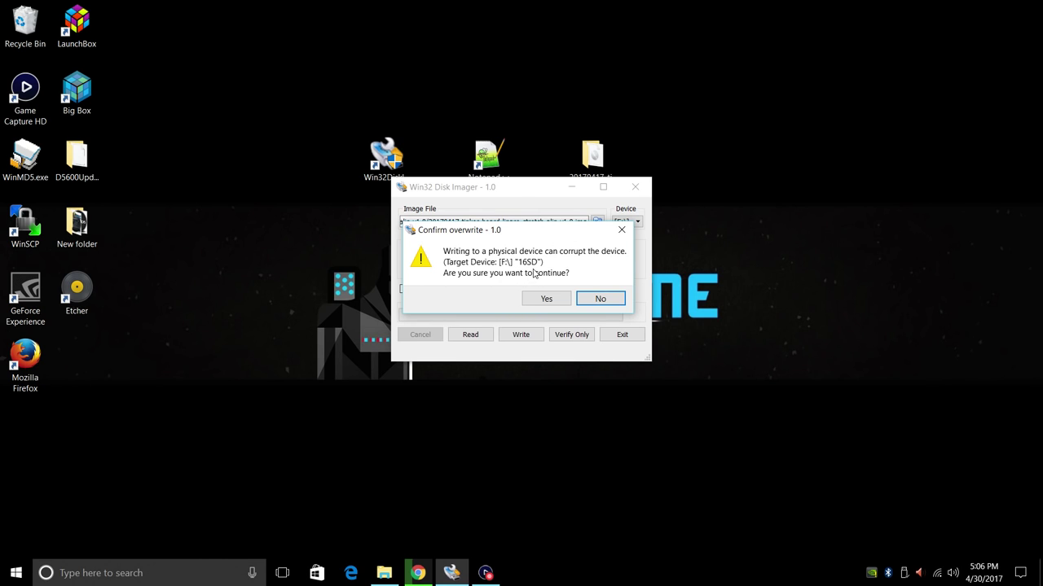
pyautogui.click(540, 299)
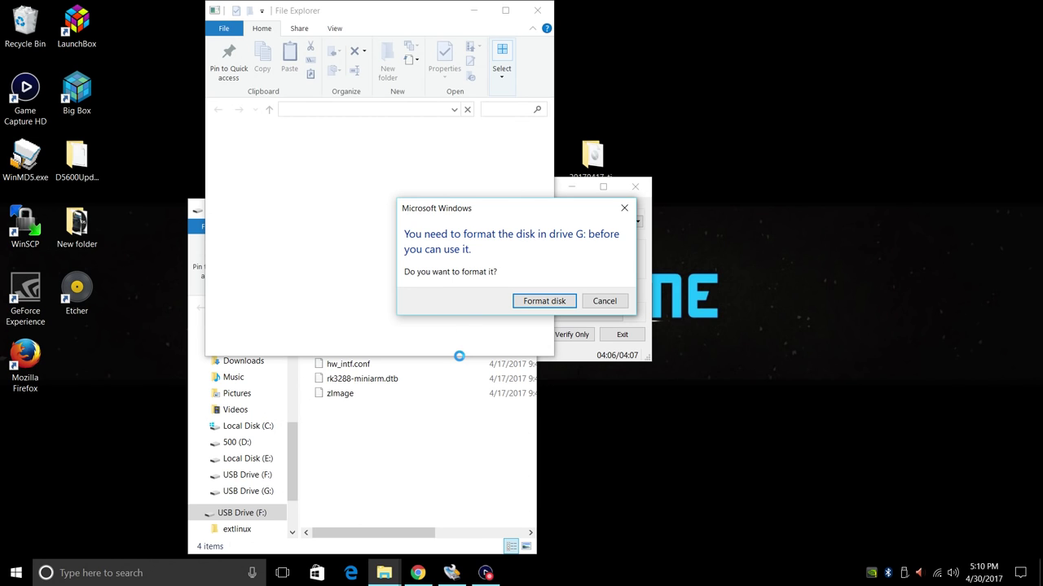
pyautogui.click(604, 302)
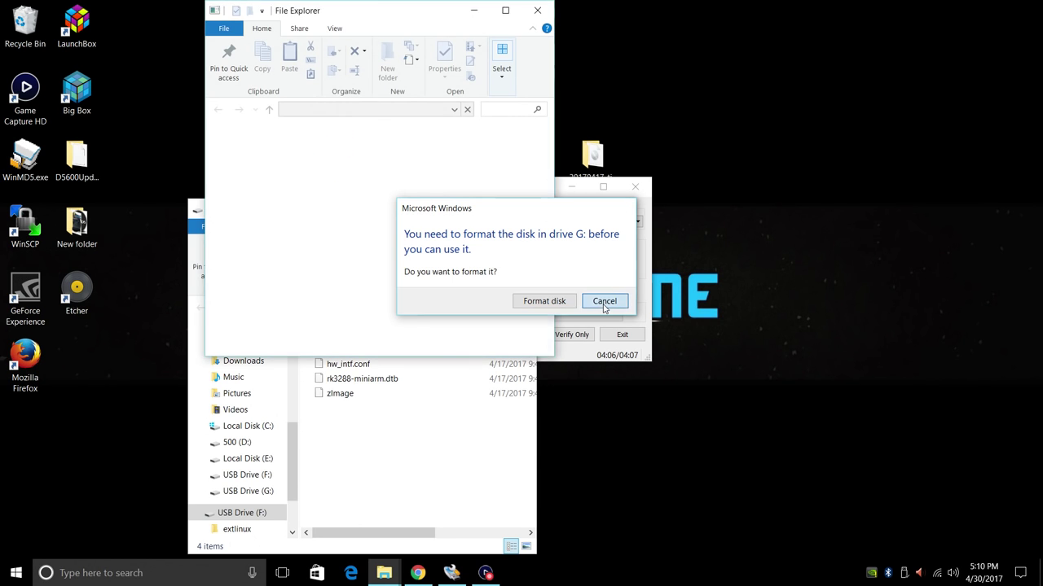
pyautogui.click(672, 310)
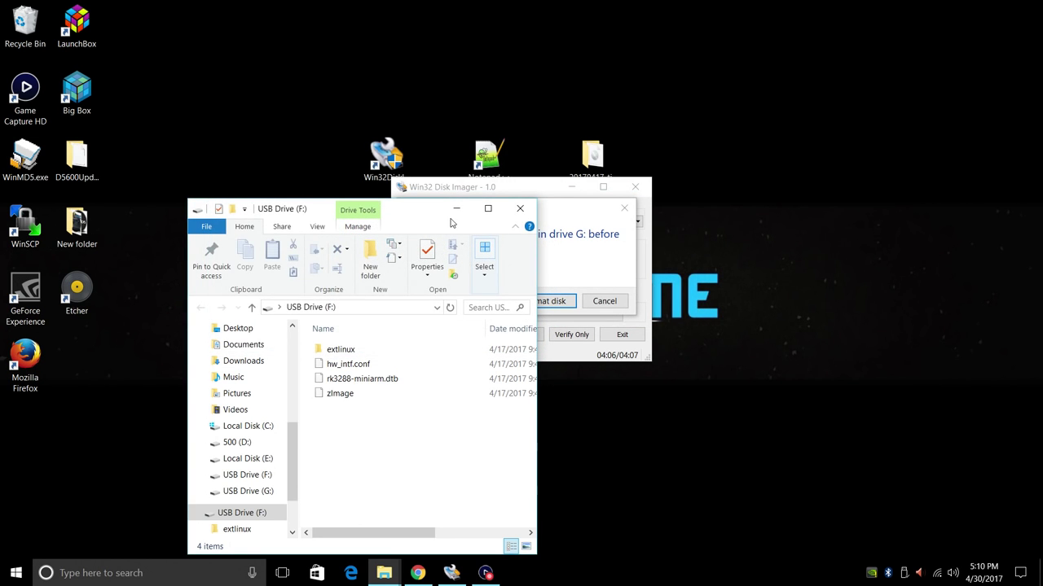
pyautogui.click(520, 208)
pyautogui.click(604, 302)
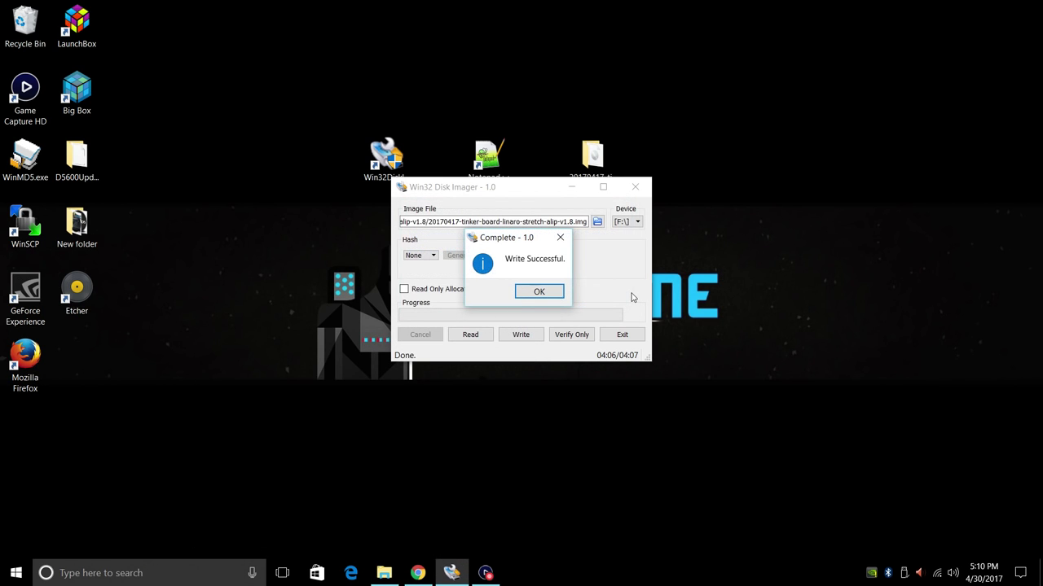
pyautogui.click(560, 236)
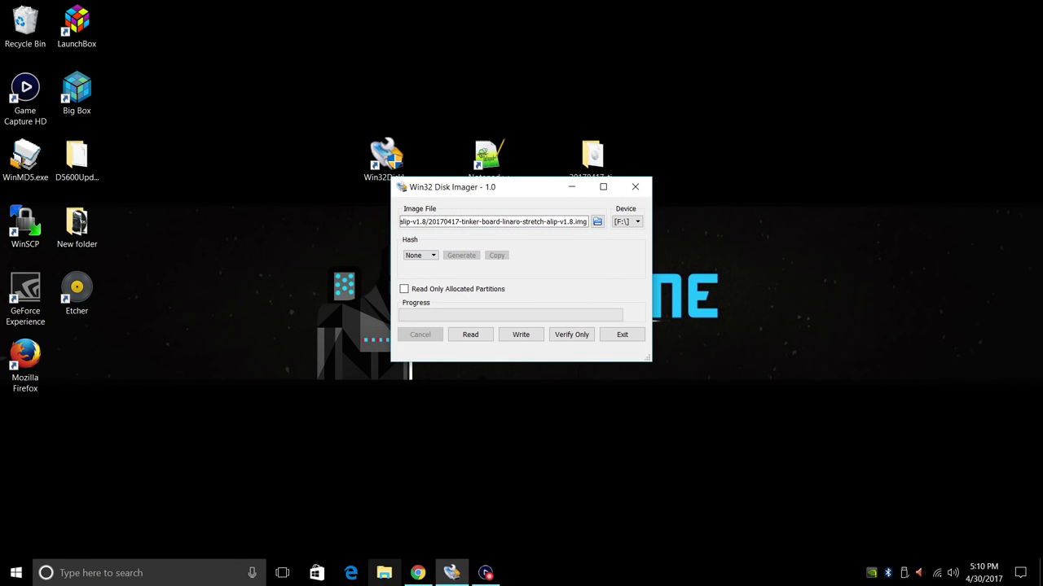
# - Open extlinux.conf from the extlinux folder on USB Drive (F:) in Notepad++ for editing
pyautogui.click(384, 573)
pyautogui.moveTo(405, 214); pyautogui.dragTo(558, 64)
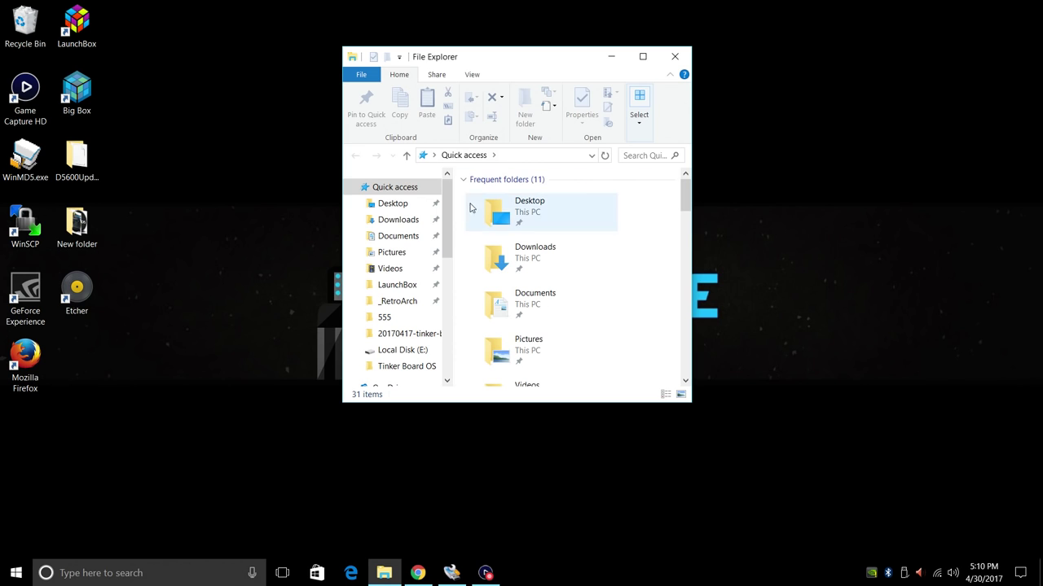
pyautogui.moveTo(447, 200); pyautogui.dragTo(453, 333)
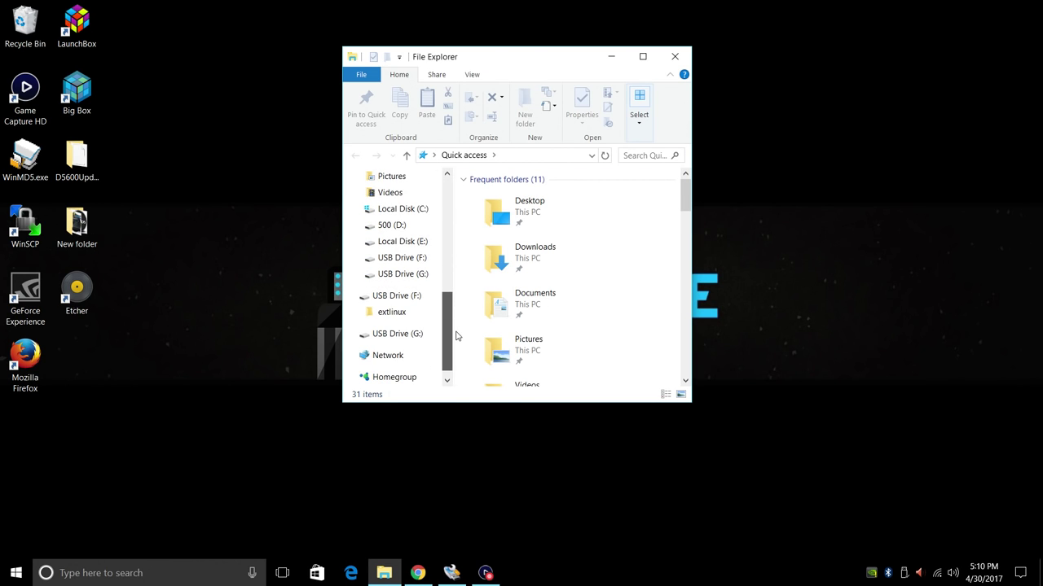
pyautogui.click(392, 314)
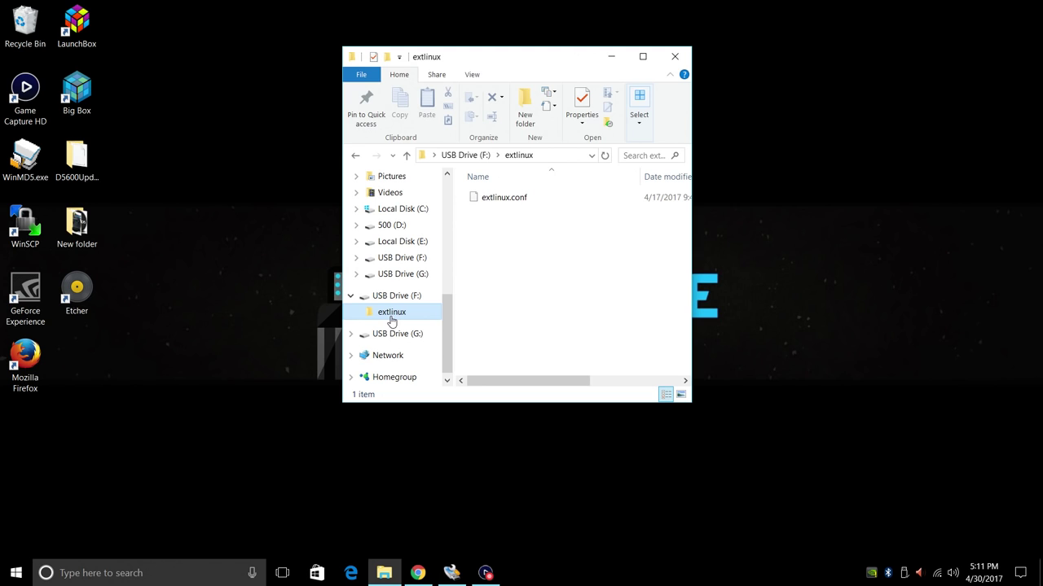
pyautogui.rightClick(515, 200)
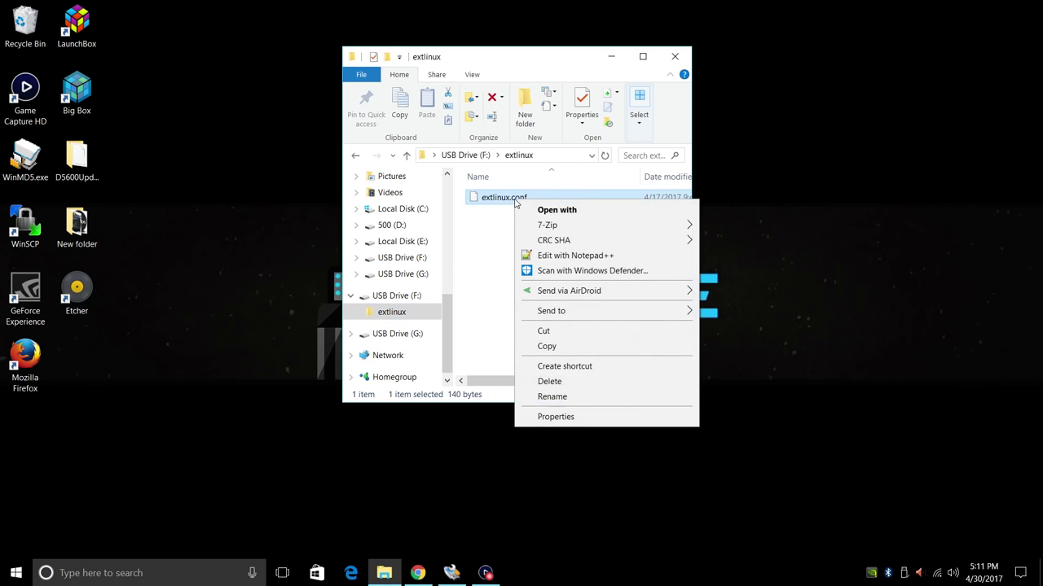
pyautogui.click(558, 261)
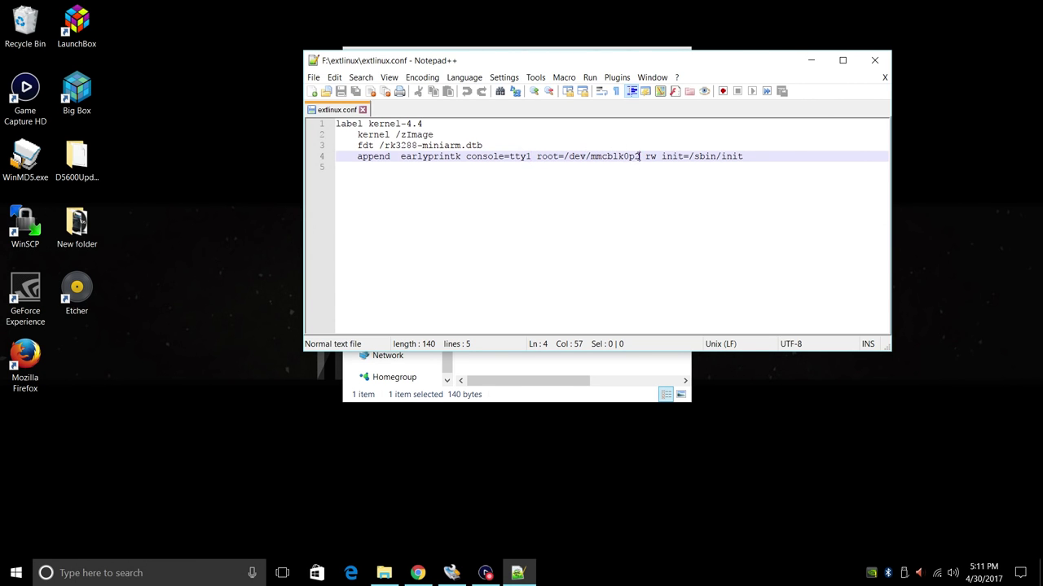
# - Change the root device in the append line to /dev/sda2, save extlinux.conf, and close the editor and folder window
pyautogui.moveTo(640, 156); pyautogui.dragTo(594, 154)
pyautogui.write('sda2')
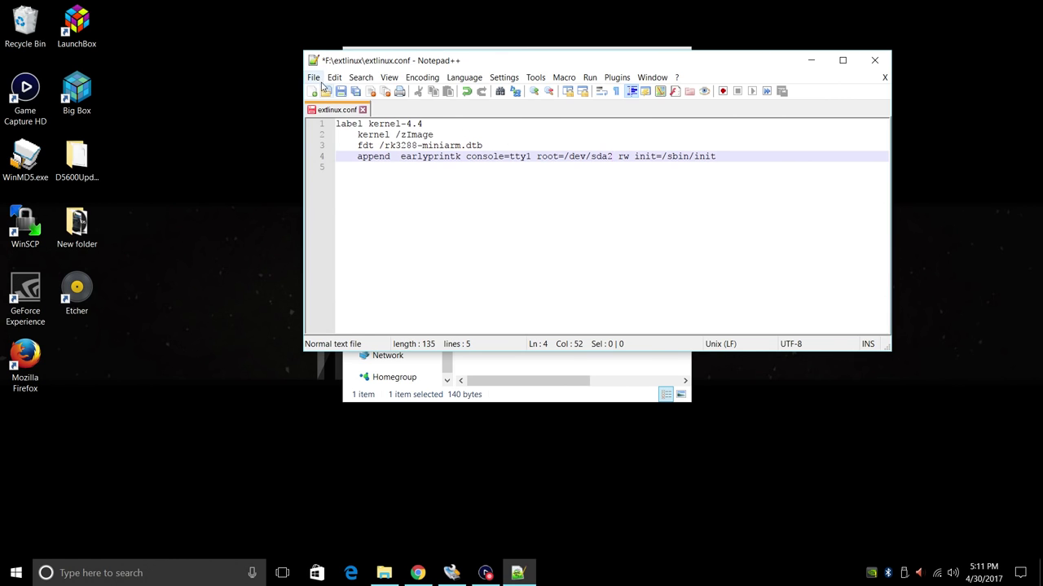
pyautogui.click(313, 77)
pyautogui.click(334, 159)
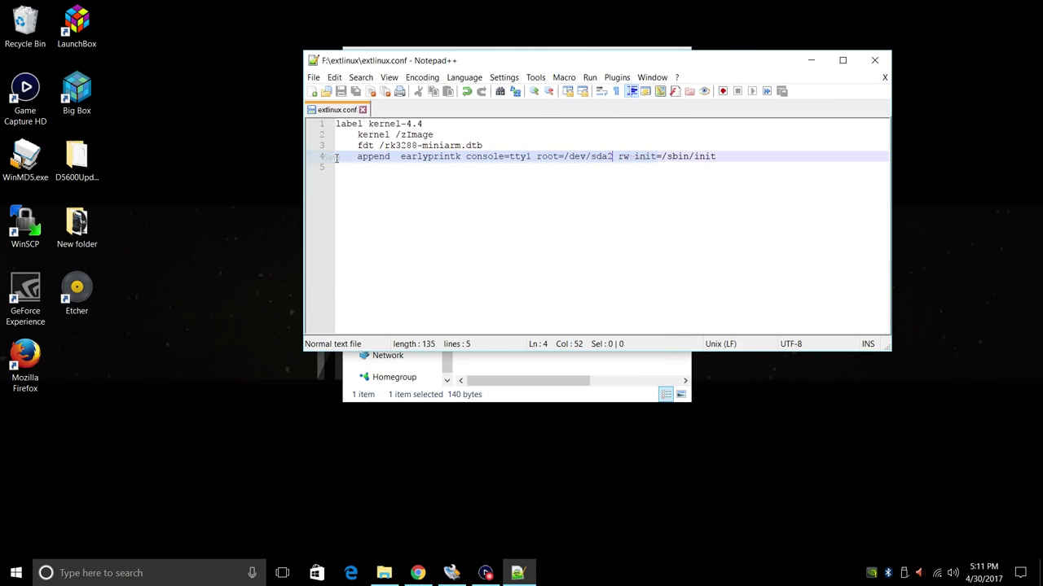
pyautogui.click(873, 62)
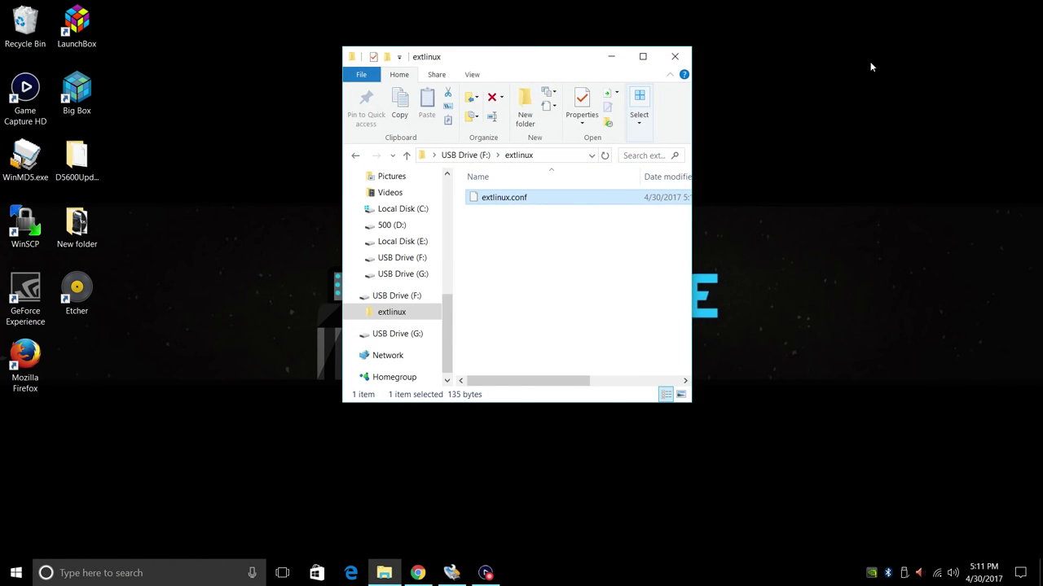
pyautogui.click(674, 55)
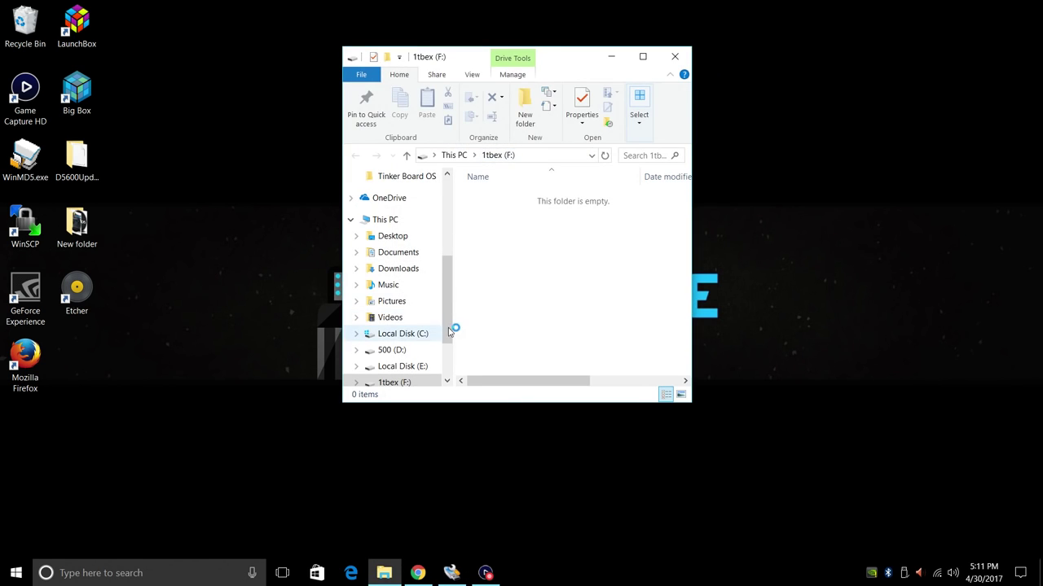
# - Close the empty 1tbex (F:) folder window, set the target device to F:, and write the loaded Tinker Board image to it, accepting the overwrite
pyautogui.scroll(-2, 447, 320)
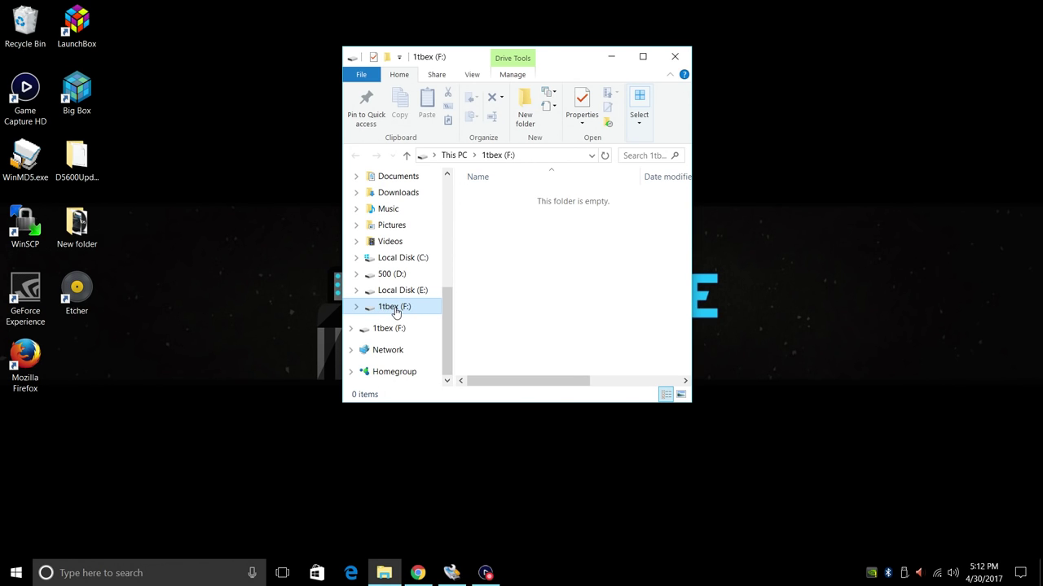
pyautogui.click(674, 56)
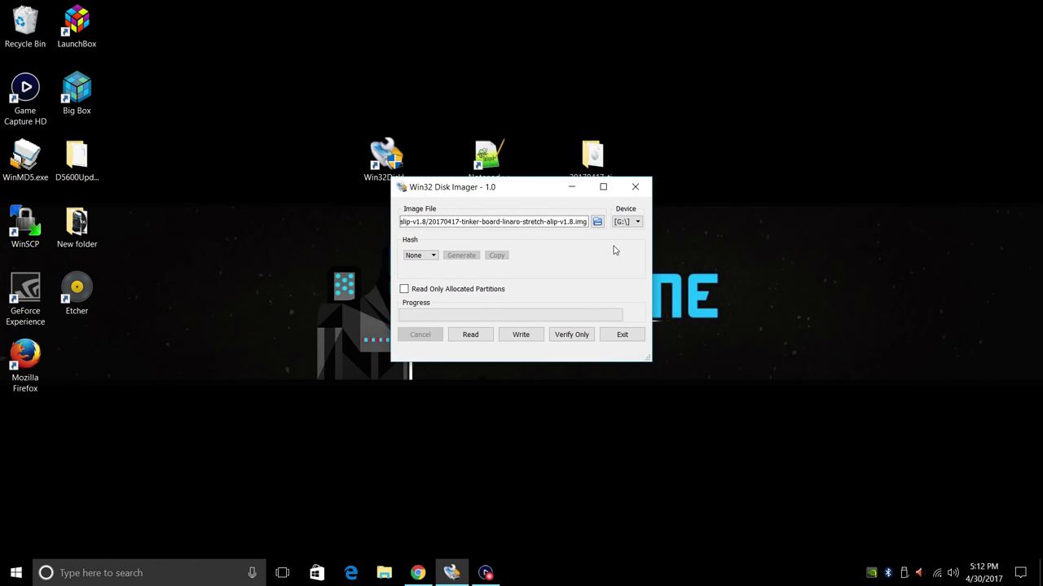
pyautogui.click(636, 224)
pyautogui.click(623, 242)
pyautogui.click(405, 219)
pyautogui.moveTo(405, 219); pyautogui.dragTo(291, 196)
pyautogui.moveTo(484, 234); pyautogui.dragTo(563, 236)
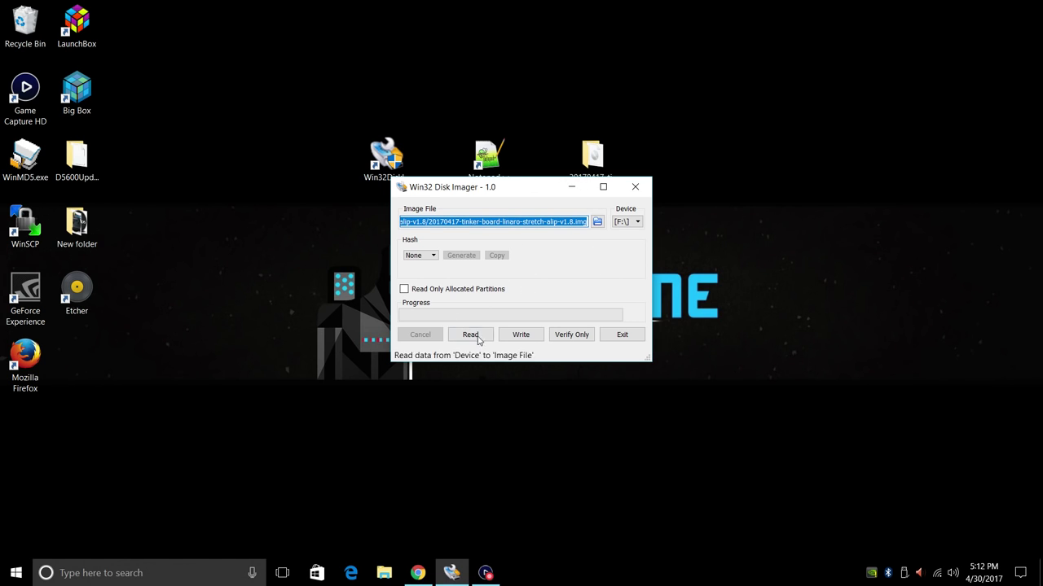
pyautogui.click(520, 334)
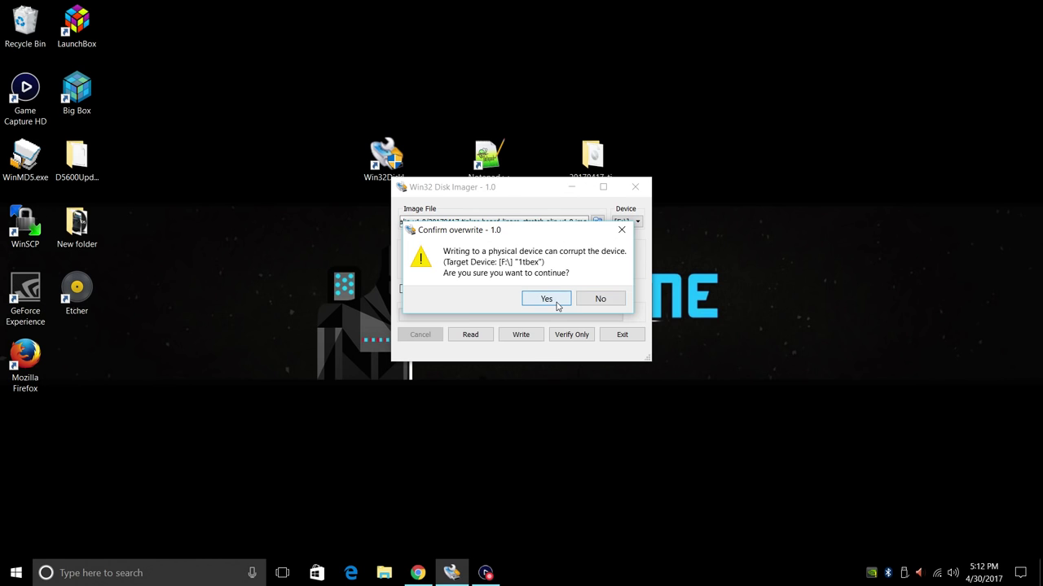
pyautogui.click(559, 300)
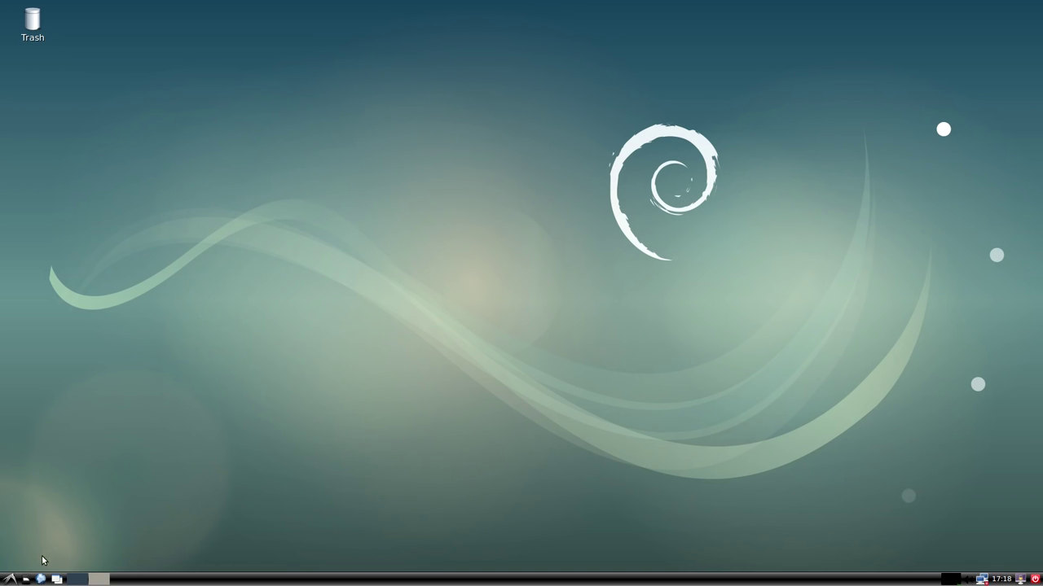
# - Open the linaro home folder on the booted Debian desktop to check the free space on the root drive, and close the folder
pyautogui.click(27, 580)
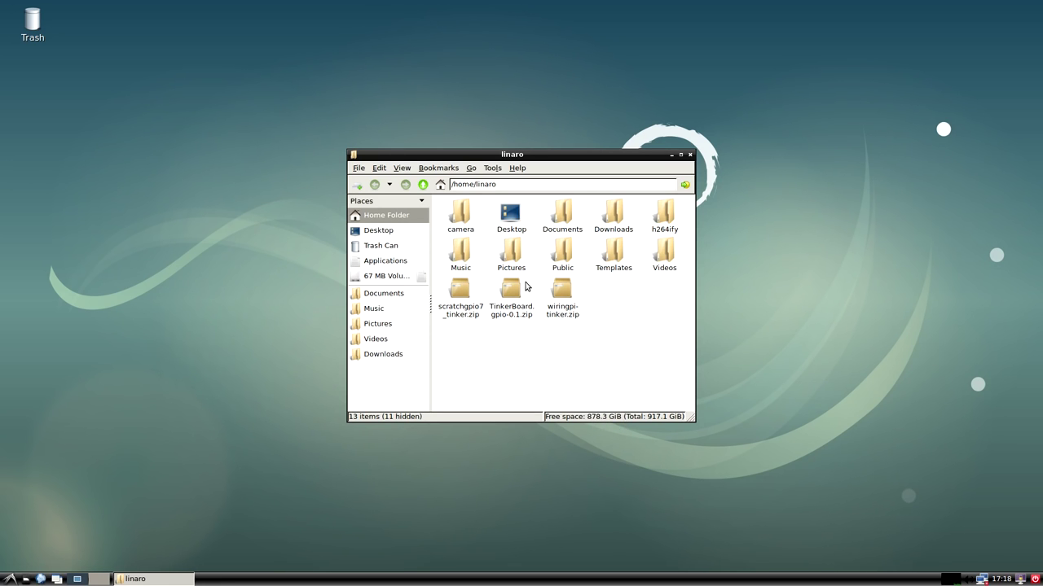
pyautogui.click(690, 154)
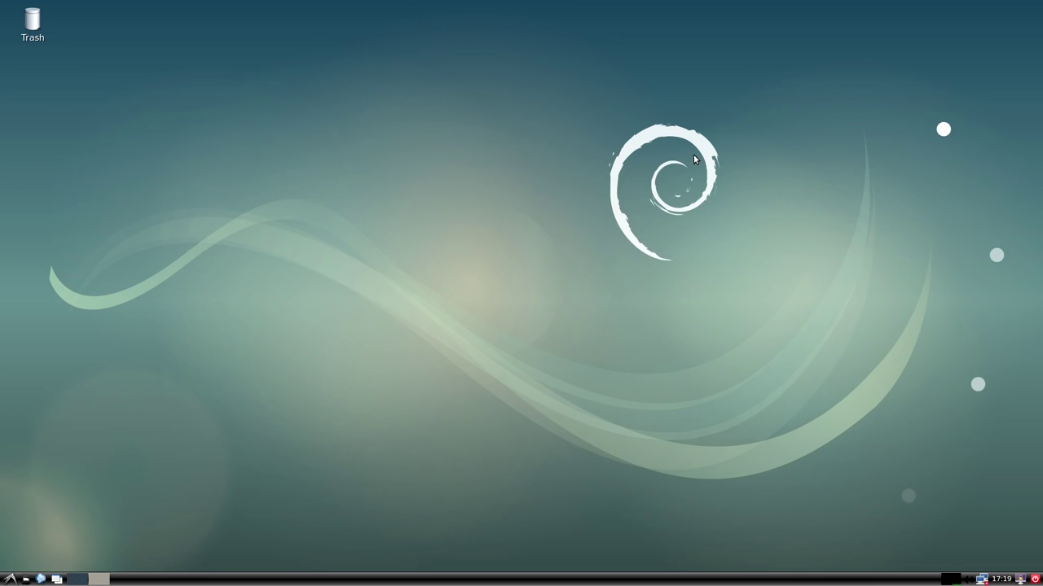